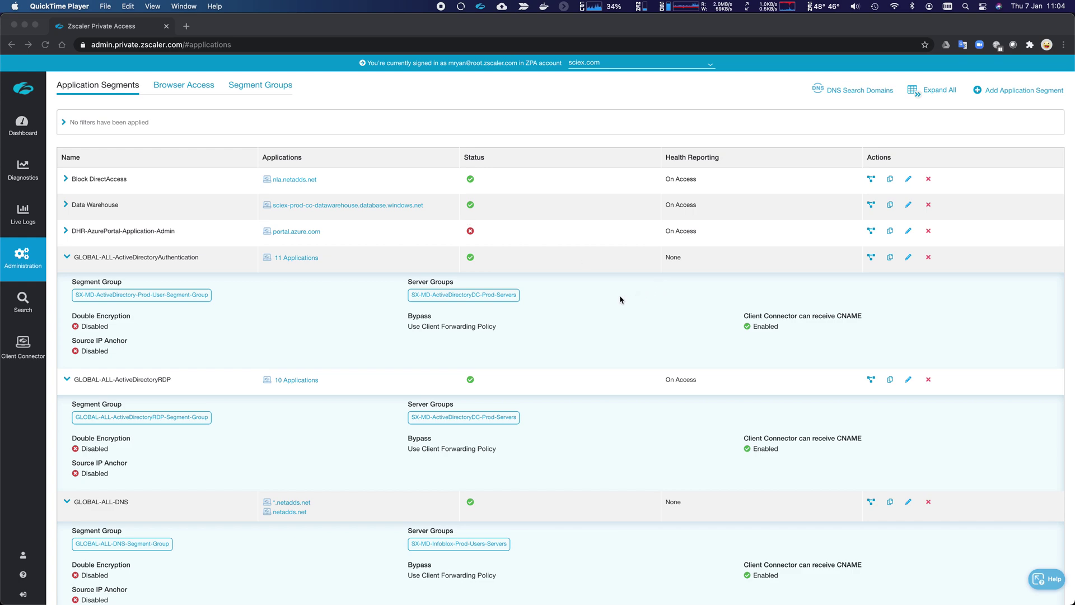
Scroll the segments list and view the 10 applications in the ActiveDirectoryRDP segment
{"action": "scroll", "coordinate": [593, 311], "scroll_direction": "down", "scroll_amount": 1}
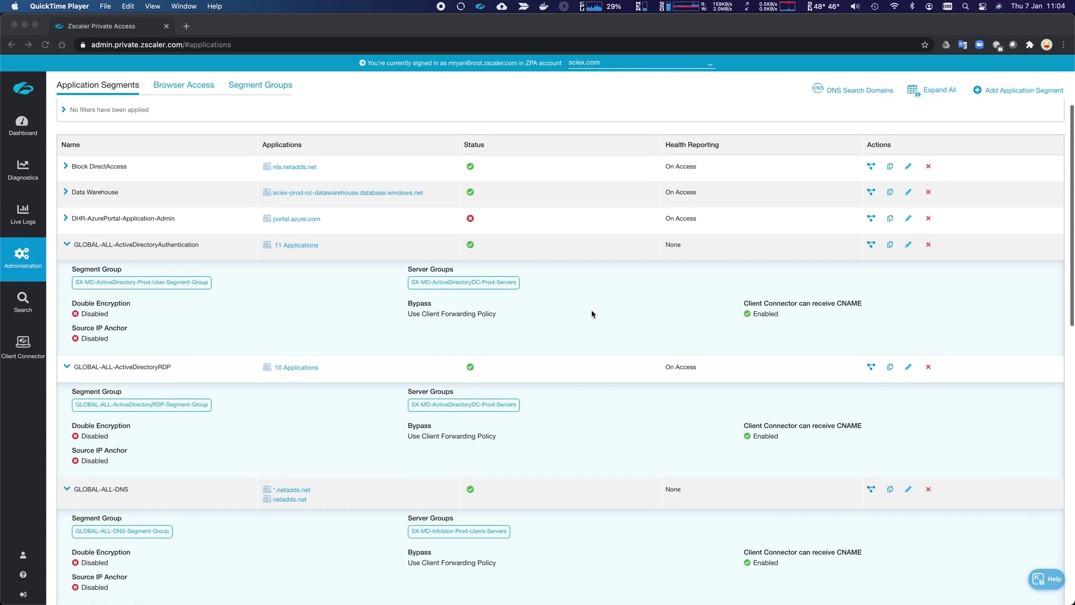
{"action": "scroll", "coordinate": [592, 313], "scroll_direction": "down", "scroll_amount": 5}
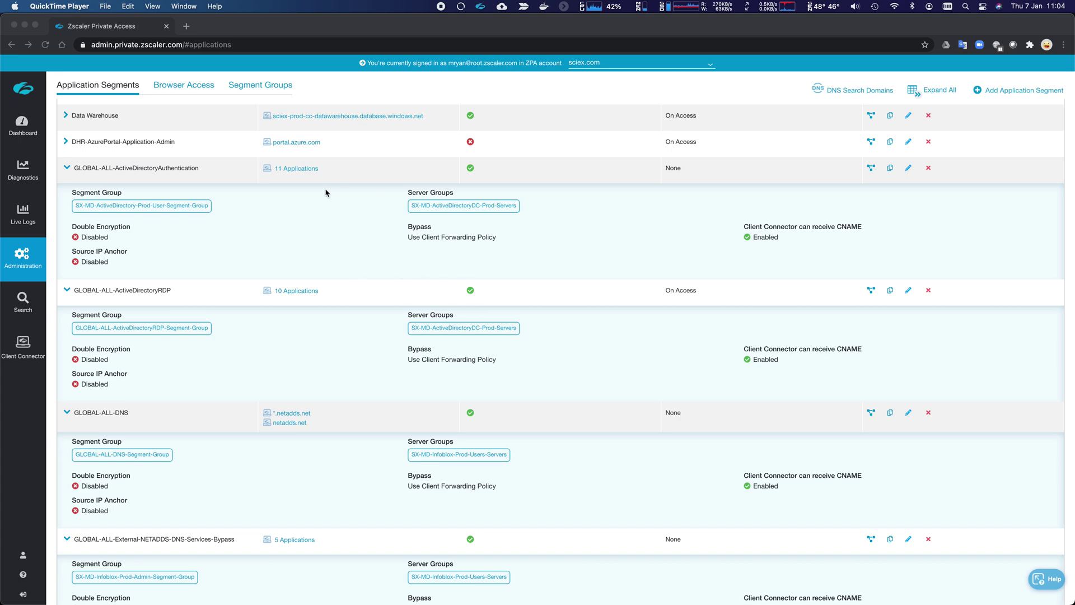
{"action": "scroll", "coordinate": [250, 241], "scroll_direction": "down", "scroll_amount": 2}
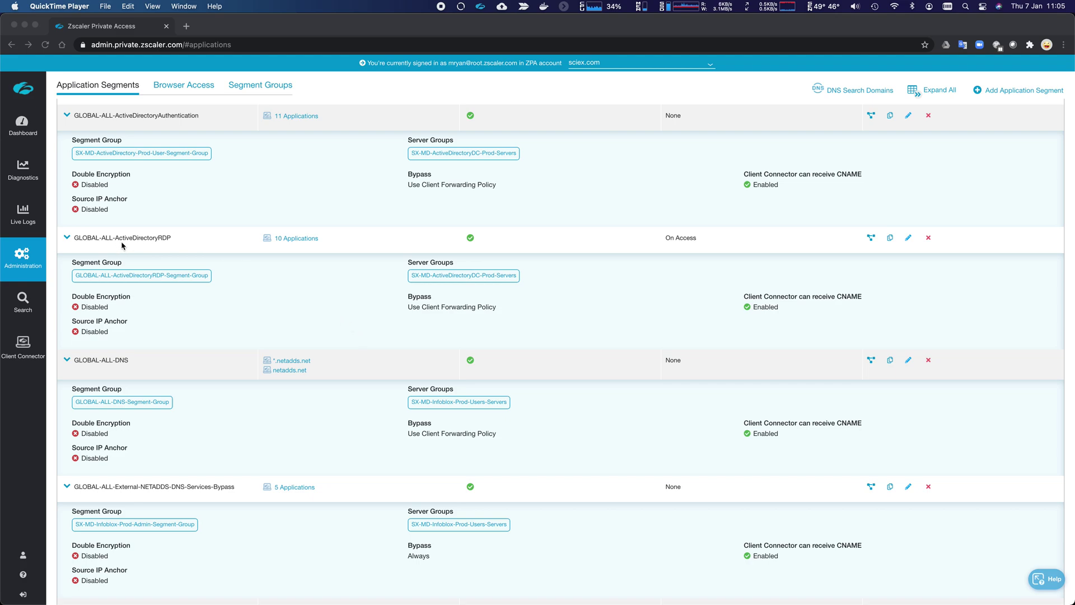
{"action": "left_click", "coordinate": [302, 240]}
{"action": "left_click", "coordinate": [297, 239]}
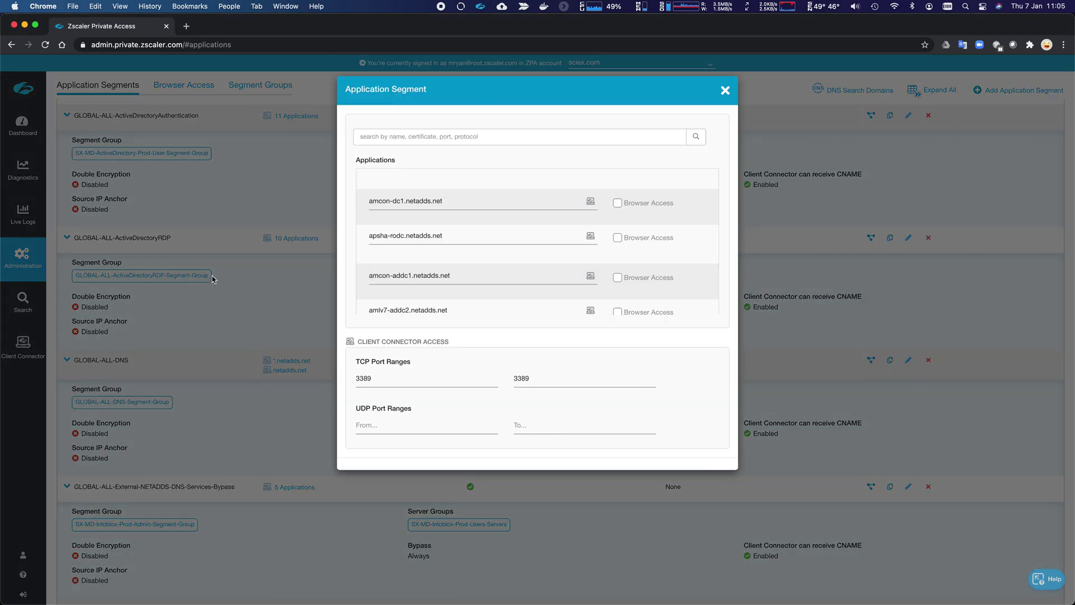
{"action": "scroll", "coordinate": [461, 273], "scroll_direction": "down", "scroll_amount": 5}
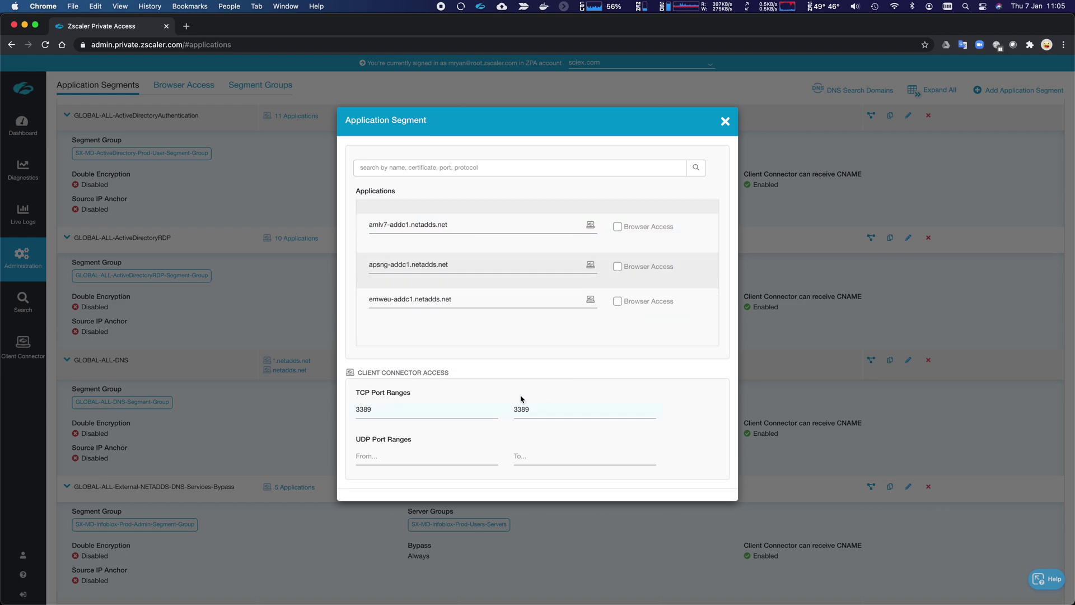
Review the 11 applications of the ActiveDirectoryAuthentication segment, then close the details
{"action": "left_click", "coordinate": [726, 126]}
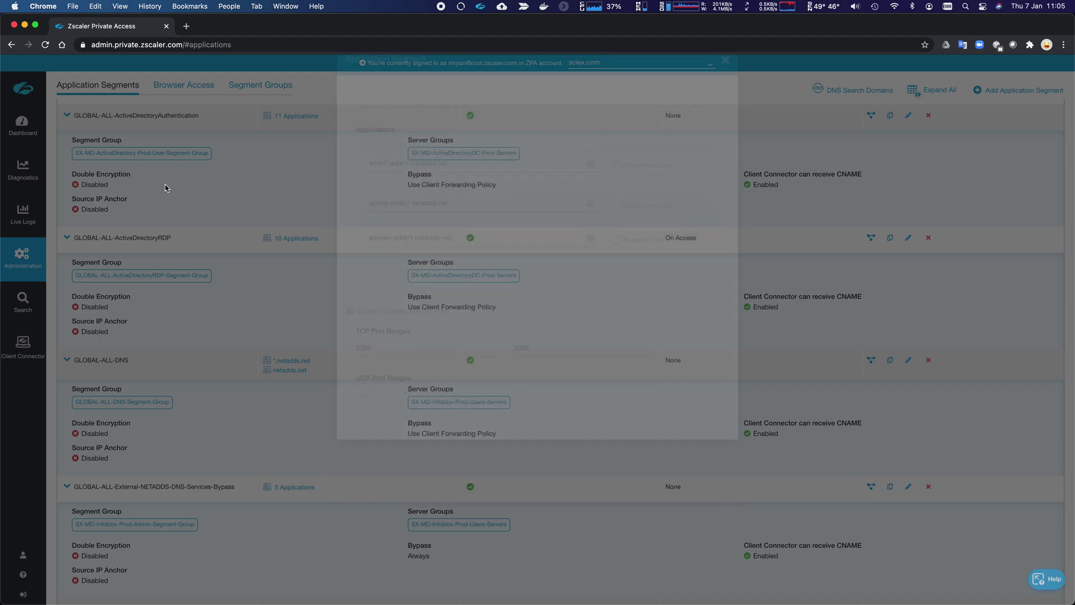
{"action": "left_click", "coordinate": [294, 122]}
{"action": "scroll", "coordinate": [441, 230], "scroll_direction": "down", "scroll_amount": 5}
{"action": "scroll", "coordinate": [445, 232], "scroll_direction": "up", "scroll_amount": 3}
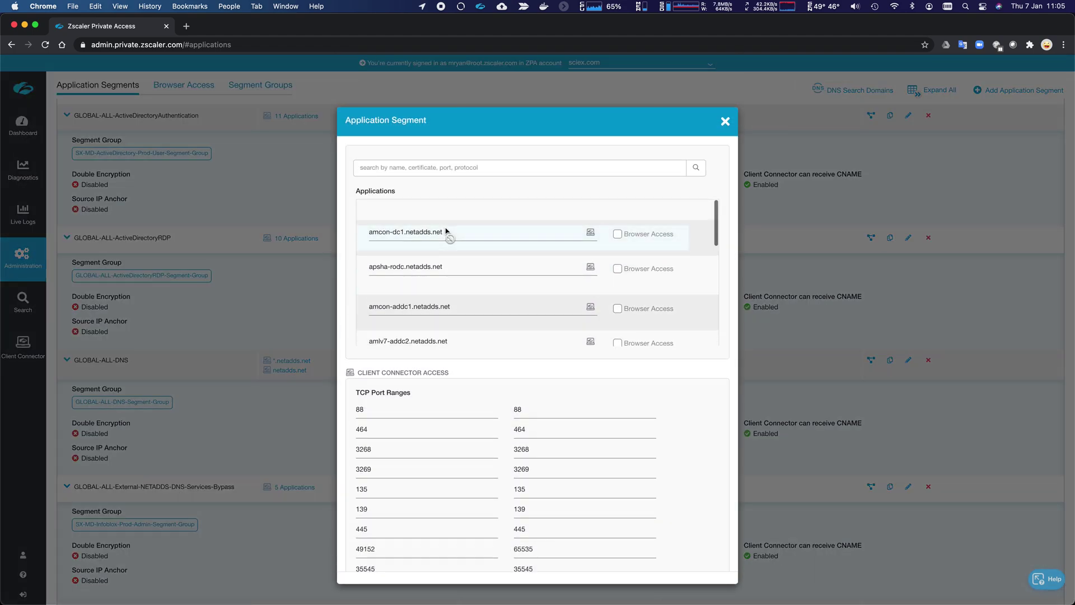
{"action": "scroll", "coordinate": [446, 233], "scroll_direction": "down", "scroll_amount": 3}
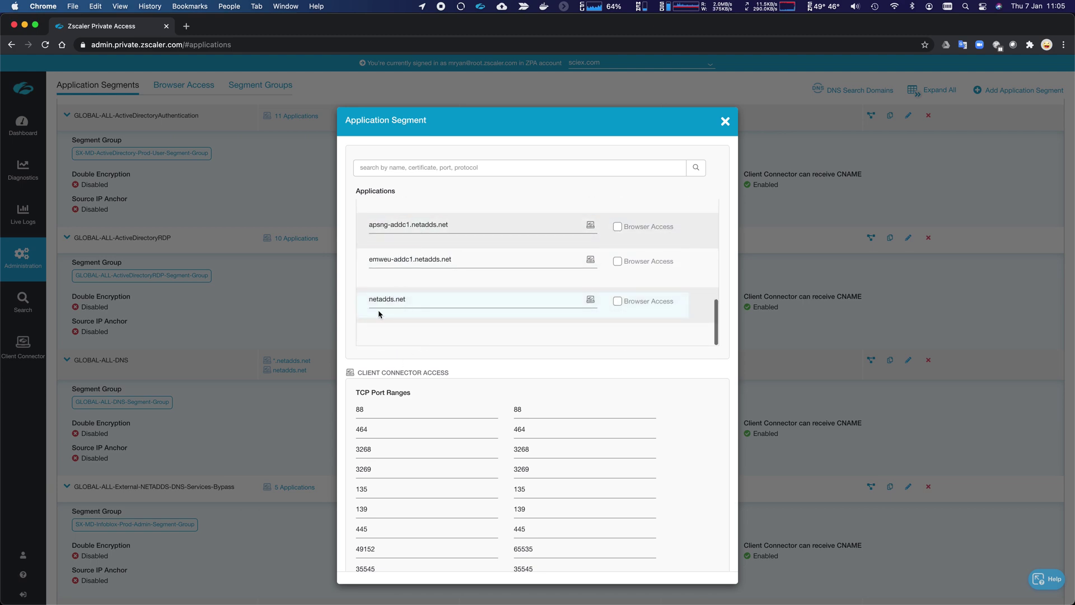
{"action": "scroll", "coordinate": [528, 511], "scroll_direction": "down", "scroll_amount": 5}
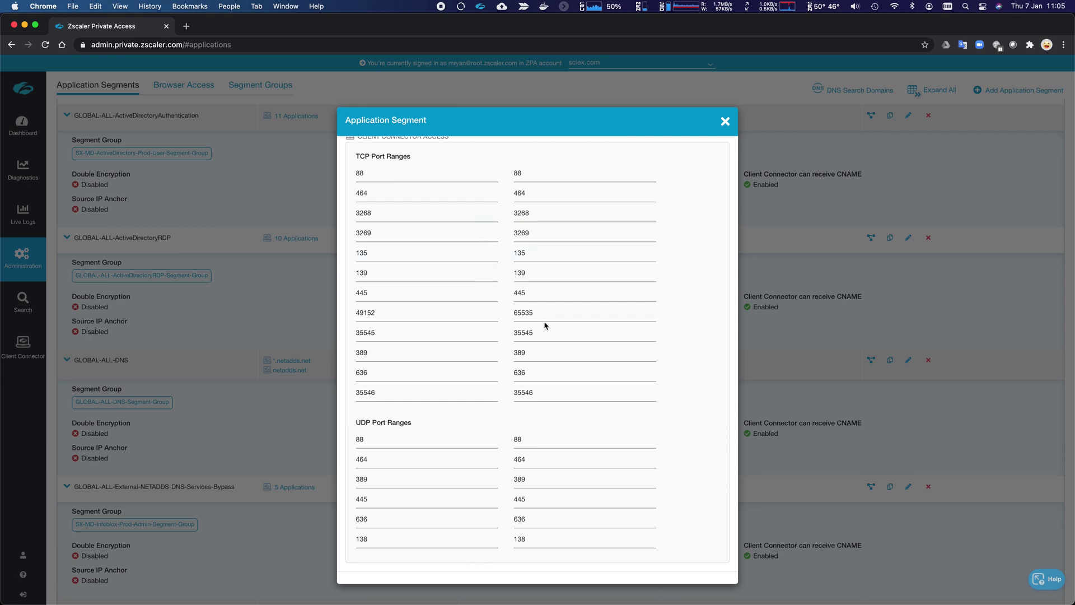
{"action": "left_click", "coordinate": [725, 122]}
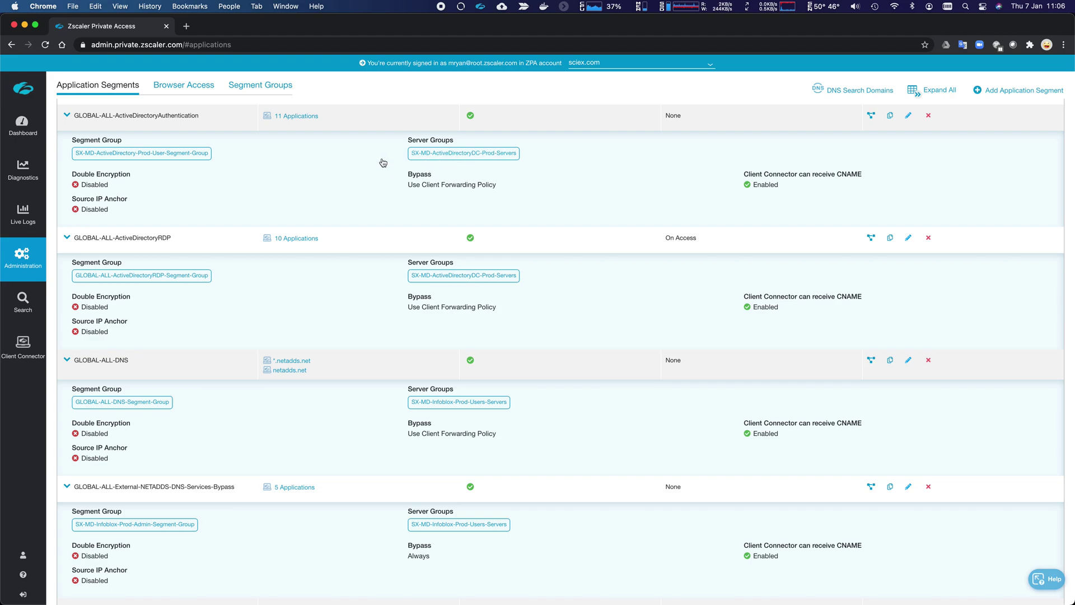
Inspect the SX-MD-ActiveDirectoryDC-Prod-Servers server group and close it without saving
{"action": "left_click", "coordinate": [475, 159]}
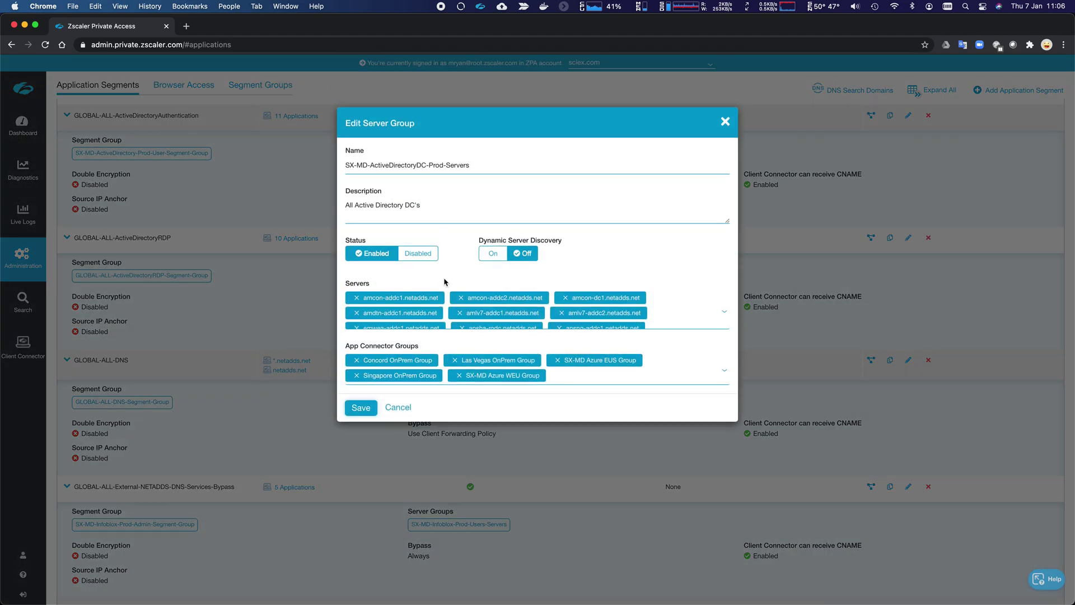
{"action": "scroll", "coordinate": [389, 308], "scroll_direction": "down", "scroll_amount": 2}
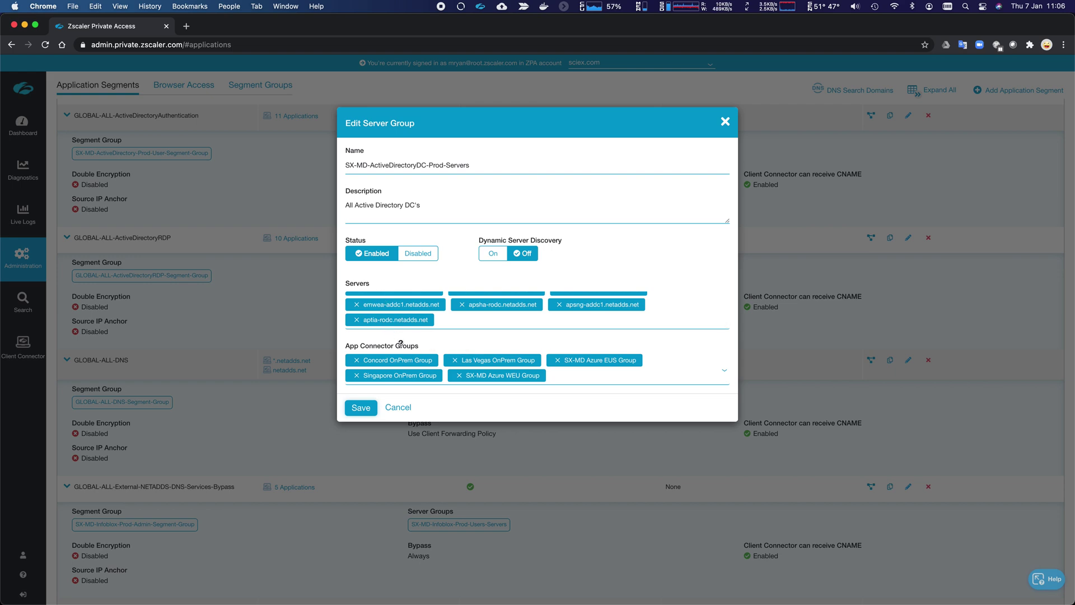
{"action": "scroll", "coordinate": [410, 300], "scroll_direction": "up", "scroll_amount": 2}
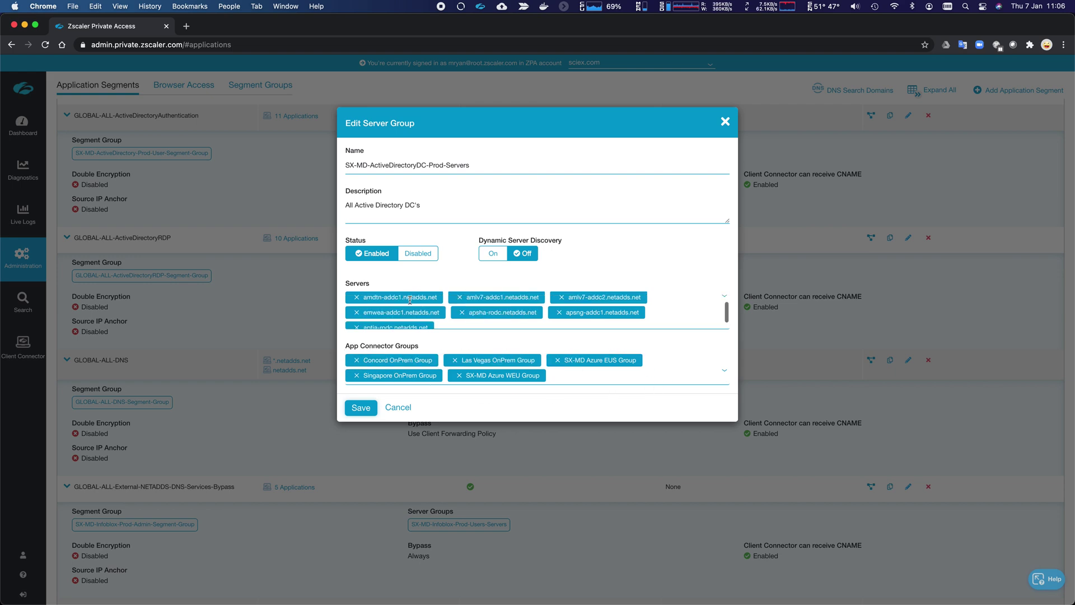
{"action": "scroll", "coordinate": [410, 299], "scroll_direction": "up", "scroll_amount": 1}
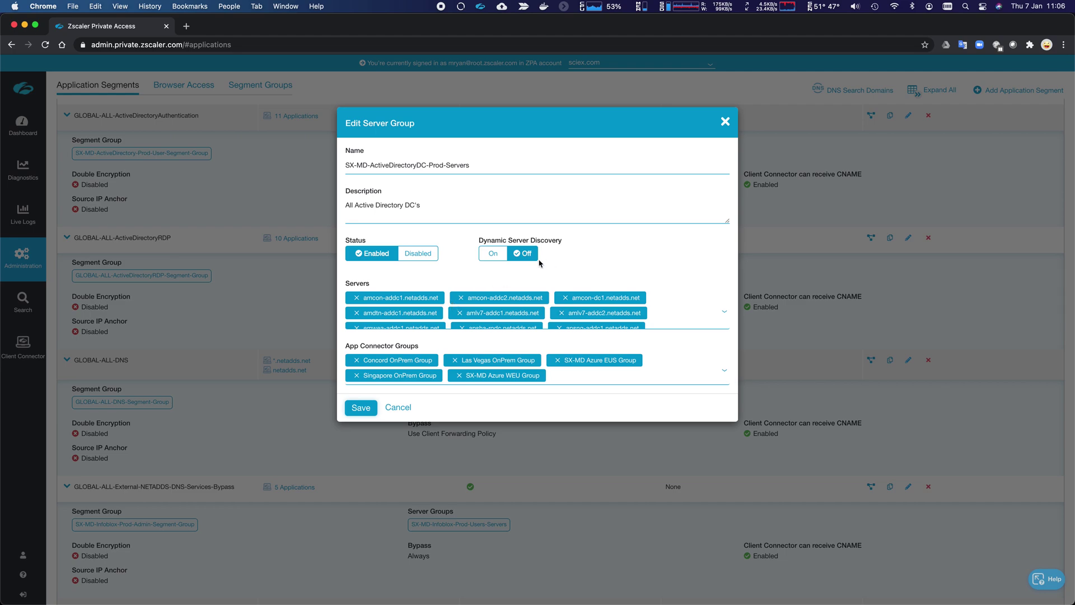
{"action": "left_click", "coordinate": [394, 408]}
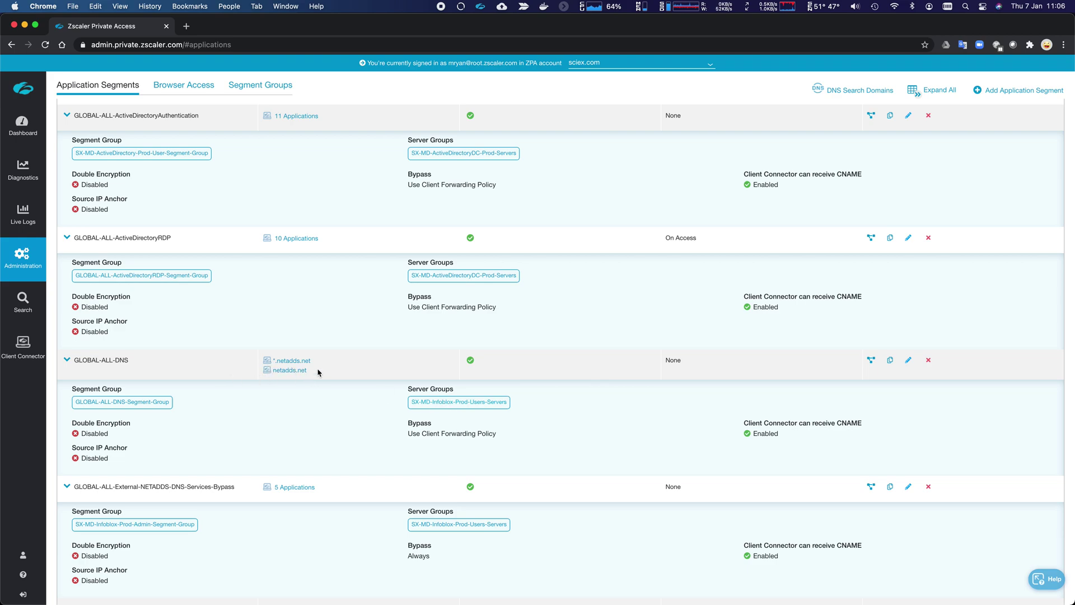
Inspect the SX-MD-Infoblox-Prod-Users-Servers server group, cancel unchanged, and scroll to the Catch-all segment
{"action": "left_click", "coordinate": [444, 405]}
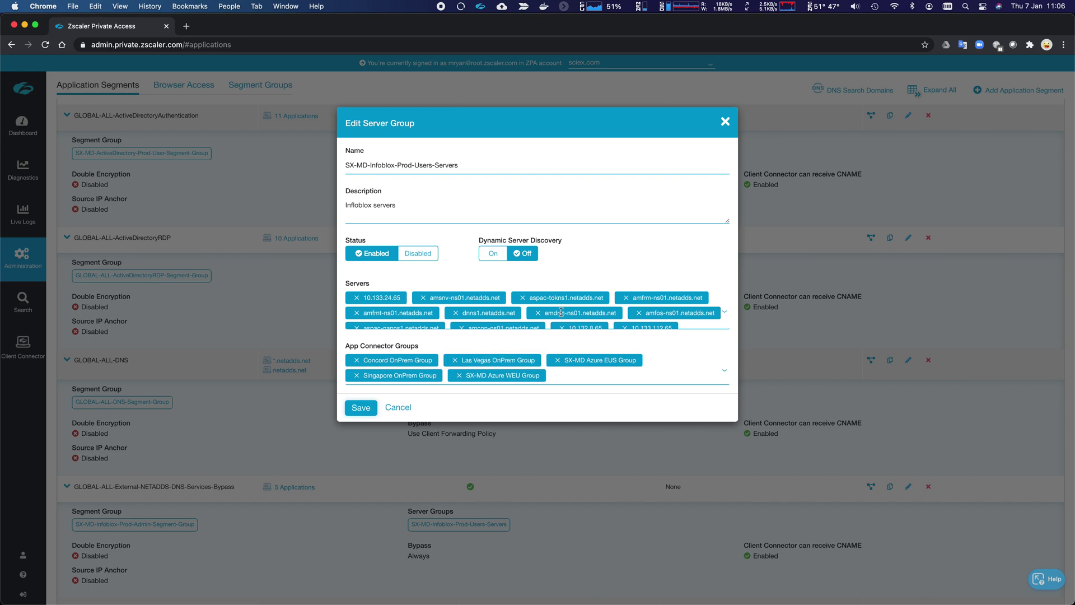
{"action": "scroll", "coordinate": [561, 312], "scroll_direction": "down", "scroll_amount": 3}
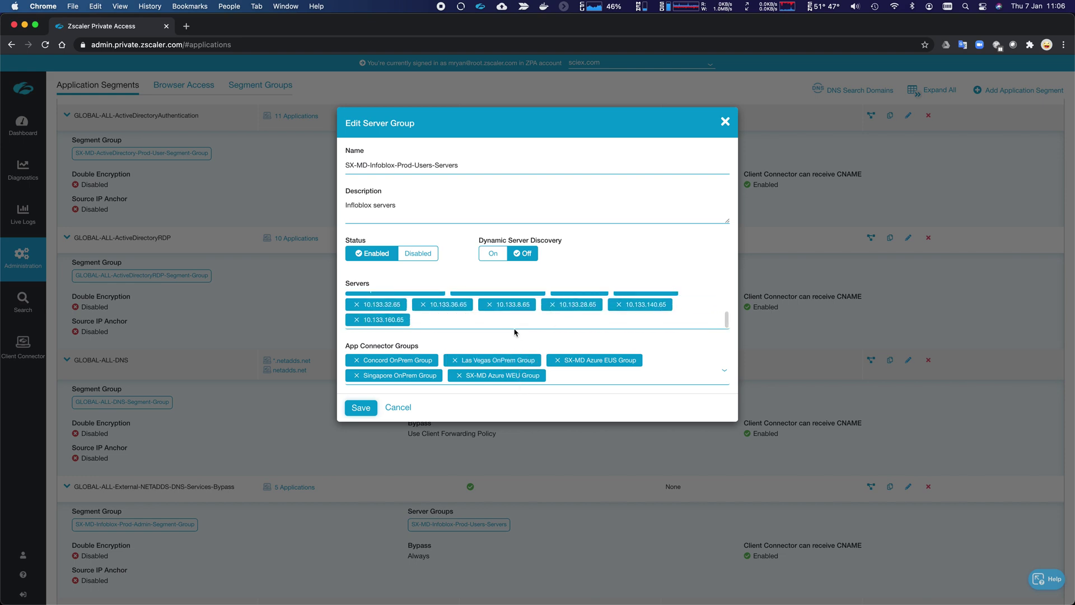
{"action": "scroll", "coordinate": [548, 313], "scroll_direction": "up", "scroll_amount": 3}
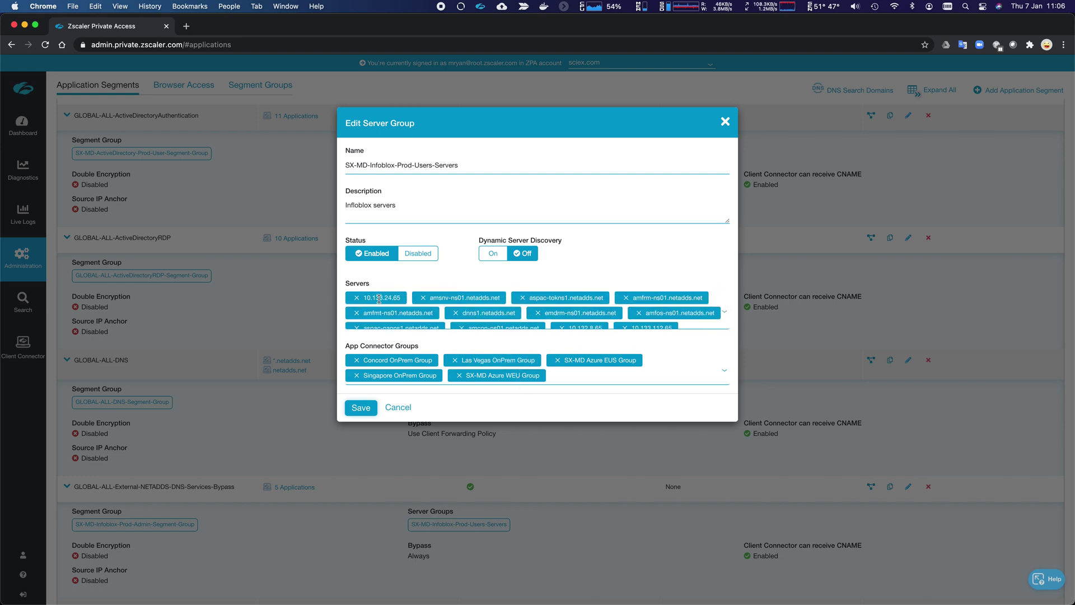
{"action": "scroll", "coordinate": [493, 311], "scroll_direction": "down", "scroll_amount": 3}
{"action": "left_click", "coordinate": [397, 407]}
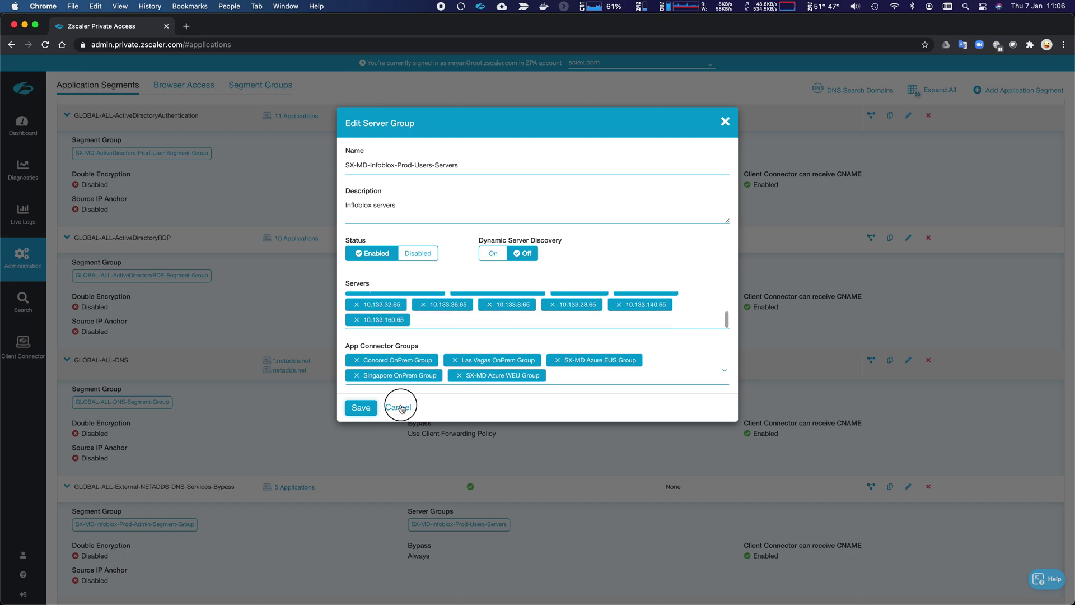
{"action": "scroll", "coordinate": [472, 466], "scroll_direction": "down", "scroll_amount": 5}
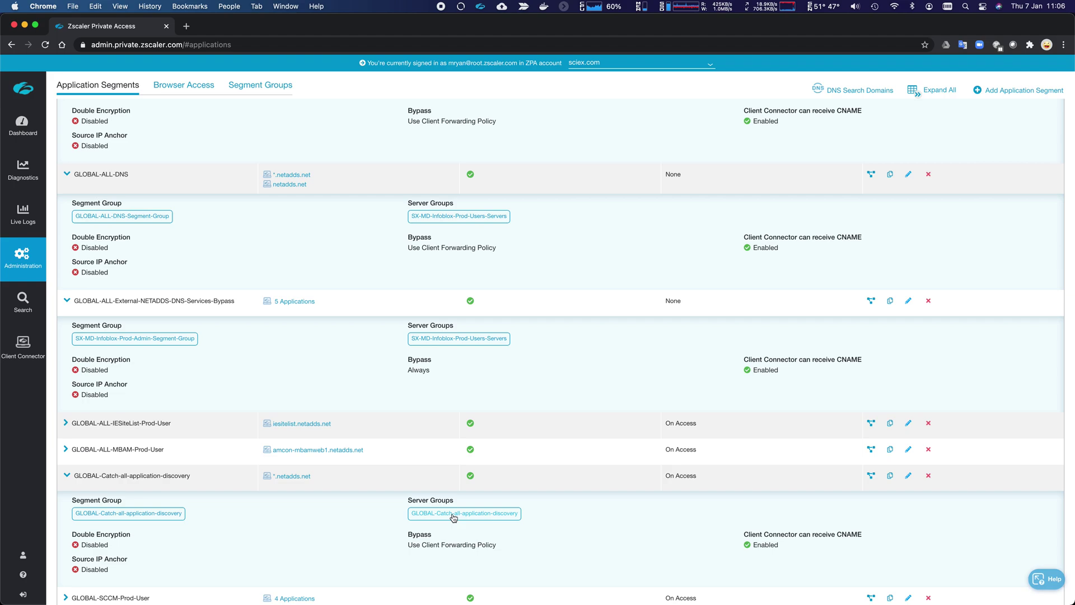
Check the Catch-all server group settings and close them unchanged
{"action": "left_click", "coordinate": [458, 514]}
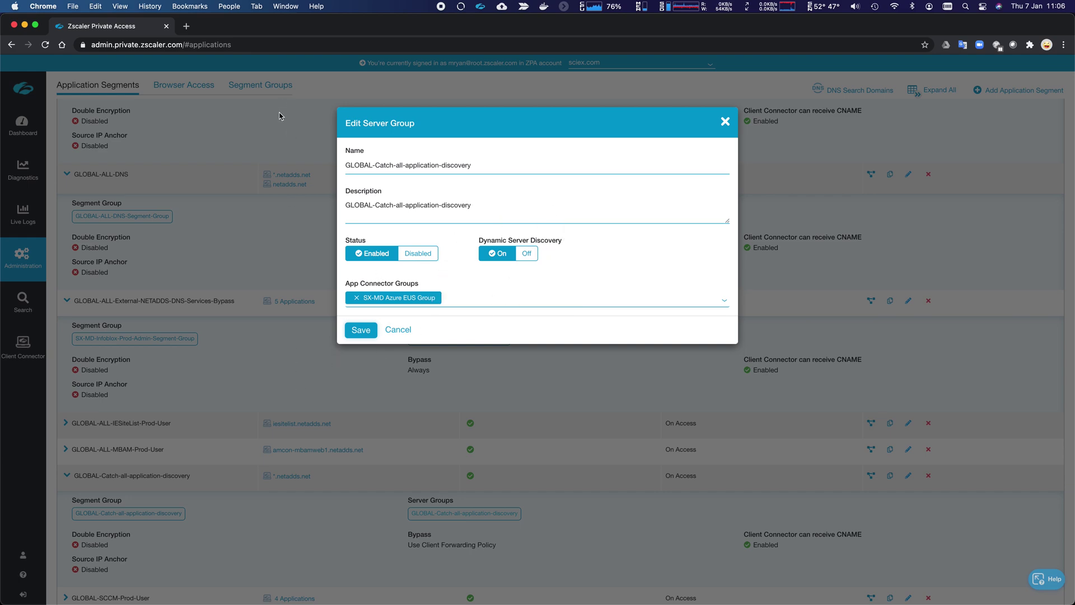
{"action": "left_click", "coordinate": [398, 330]}
{"action": "scroll", "coordinate": [353, 233], "scroll_direction": "up", "scroll_amount": 3}
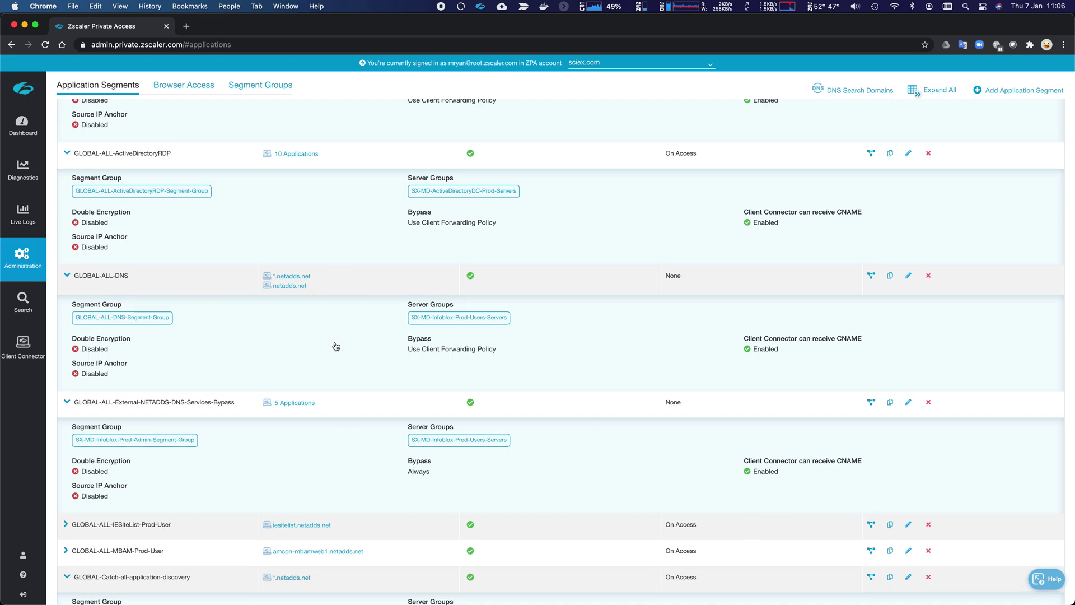
View the applications in the GLOBAL-ALL-DNS segment, then close that view
{"action": "left_click", "coordinate": [292, 277]}
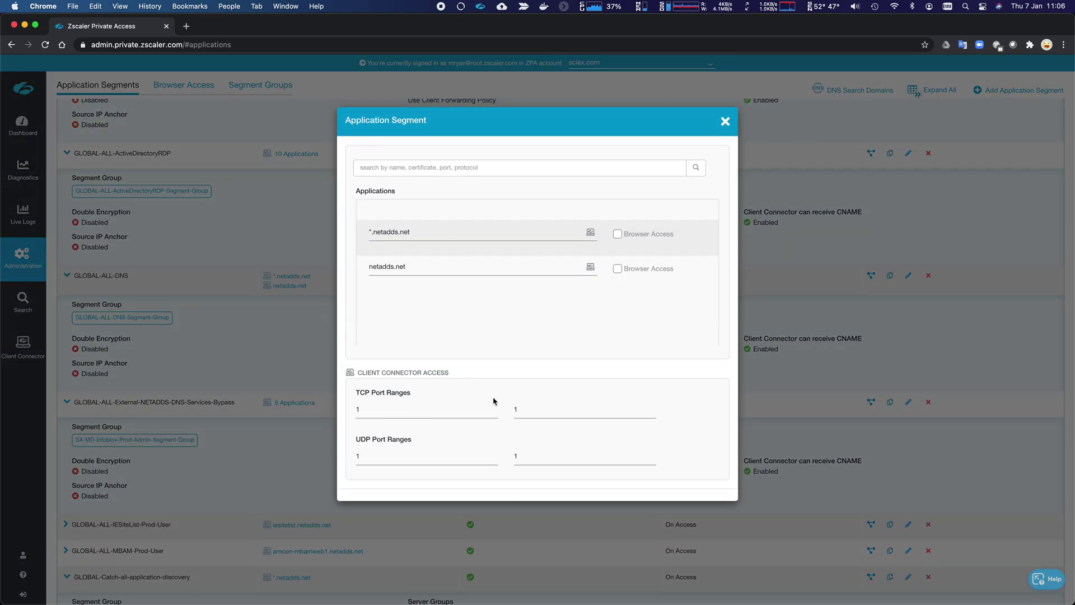
{"action": "left_click", "coordinate": [726, 121]}
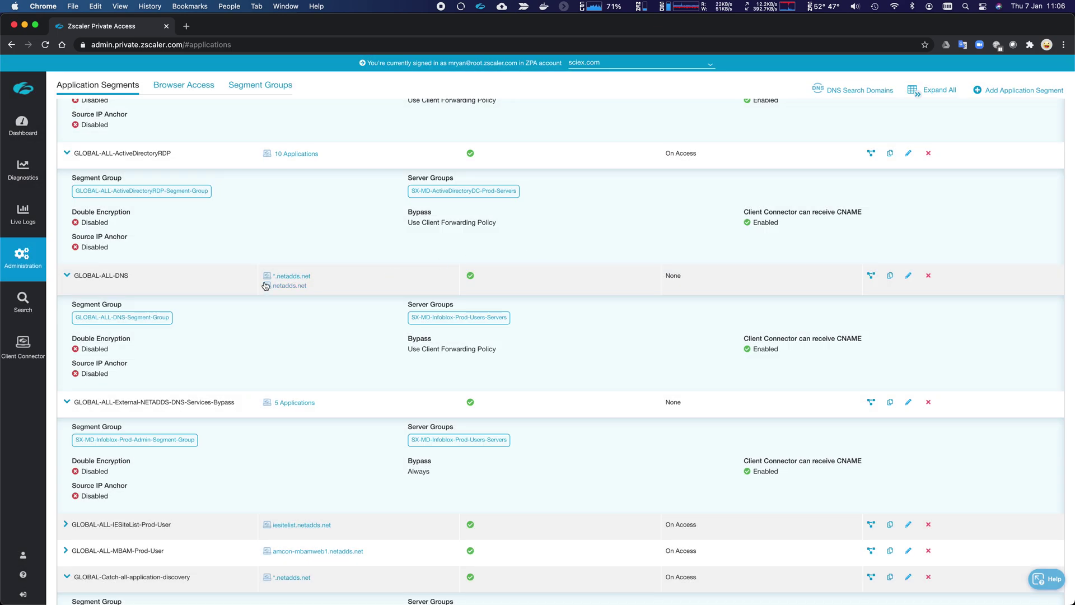
{"action": "scroll", "coordinate": [322, 379], "scroll_direction": "down", "scroll_amount": 2}
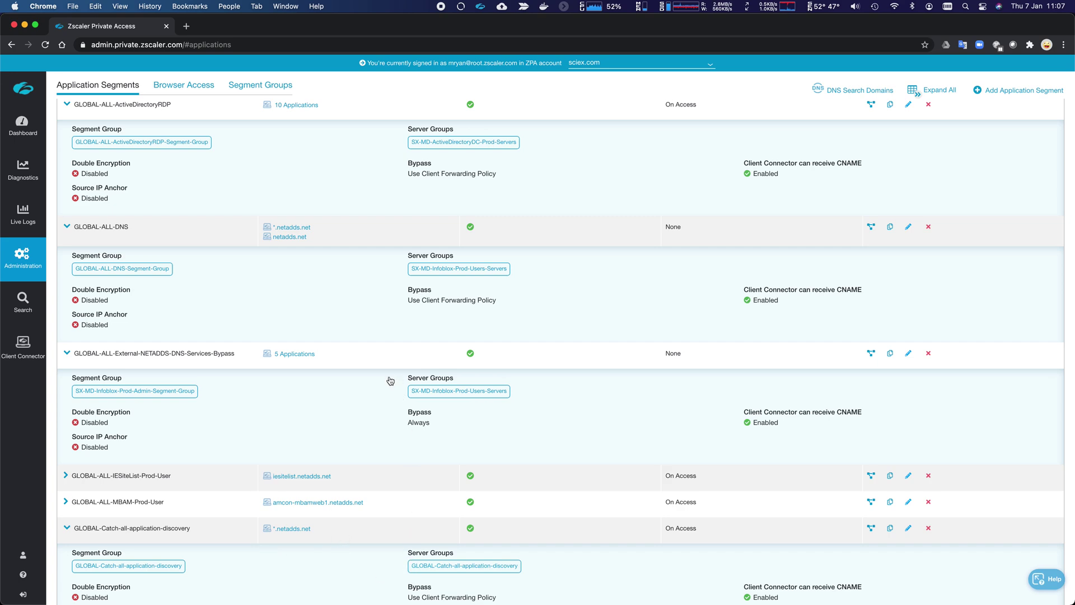
{"action": "scroll", "coordinate": [339, 436], "scroll_direction": "up", "scroll_amount": 5}
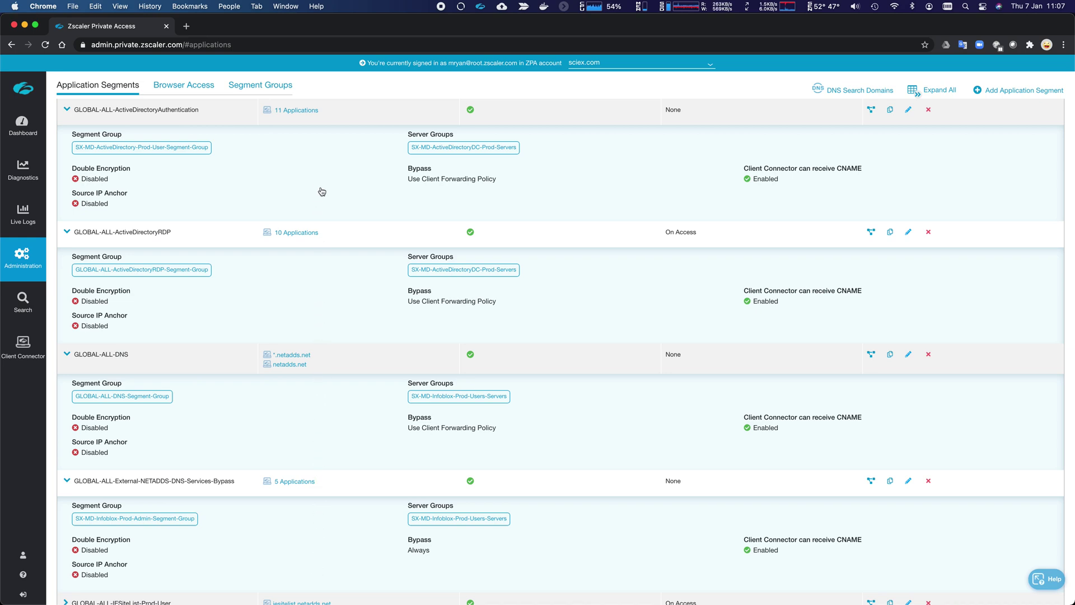
{"action": "scroll", "coordinate": [319, 191], "scroll_direction": "down", "scroll_amount": 5}
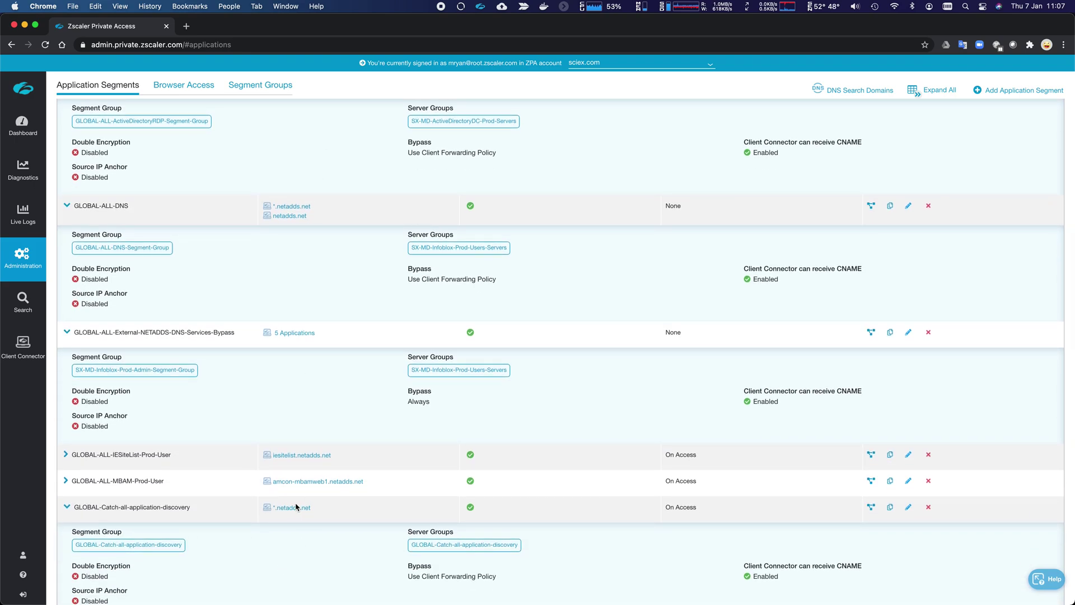
Recheck the Catch-all server group without saving, then go to the Server Groups list via Administration
{"action": "left_click", "coordinate": [448, 545]}
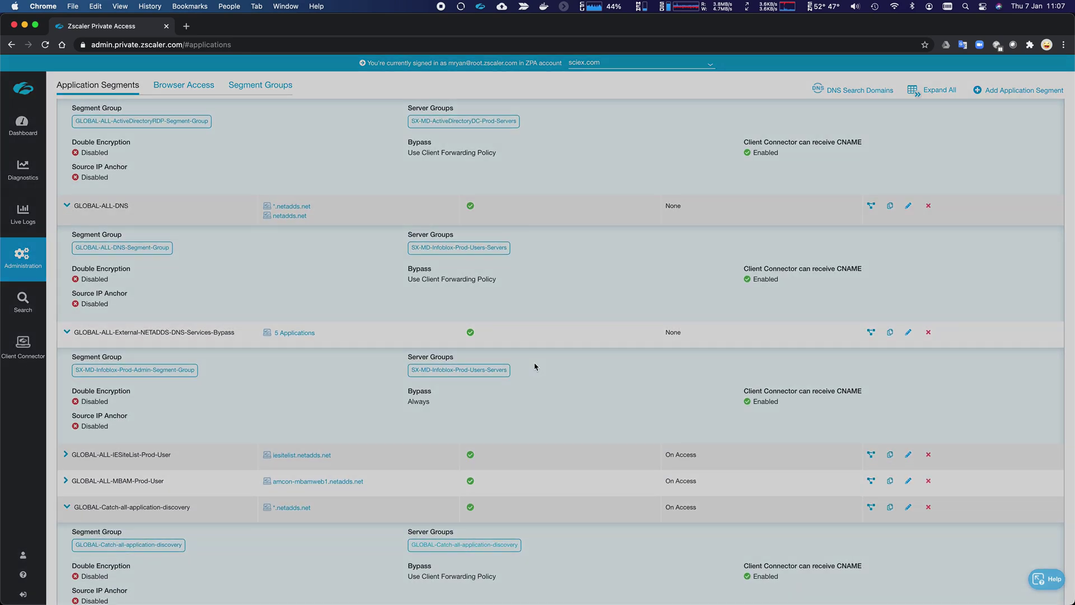
{"action": "left_click", "coordinate": [402, 329]}
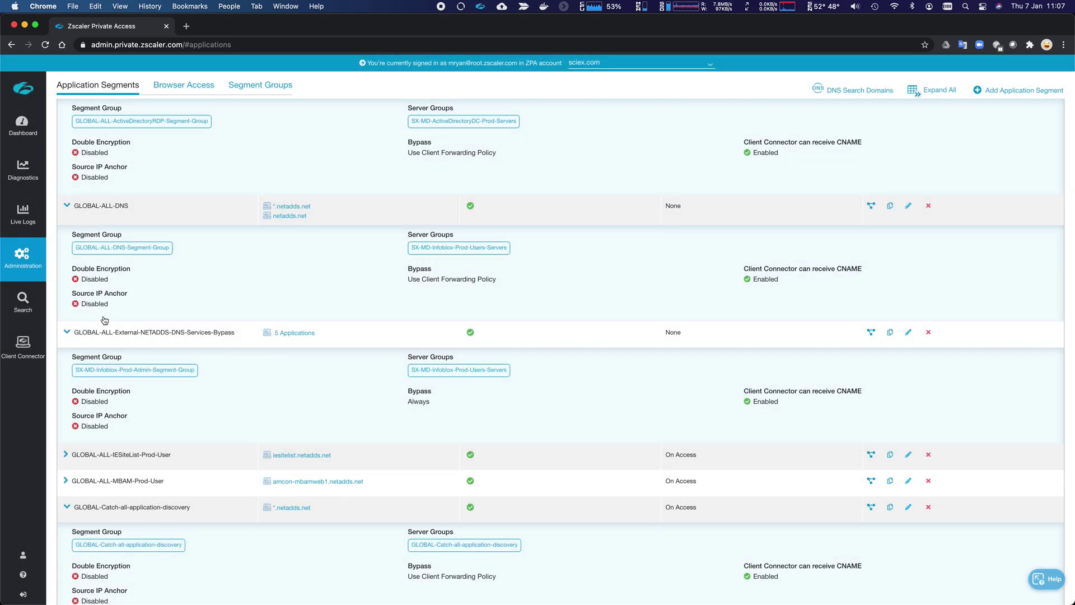
{"action": "mouse_move", "coordinate": [15, 263]}
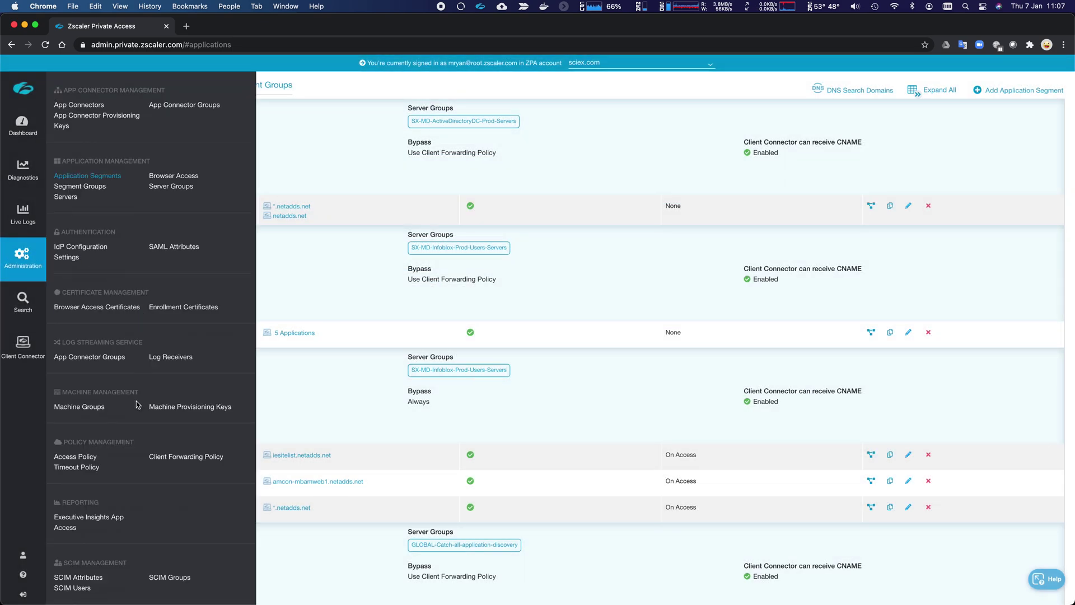
{"action": "left_click", "coordinate": [158, 190]}
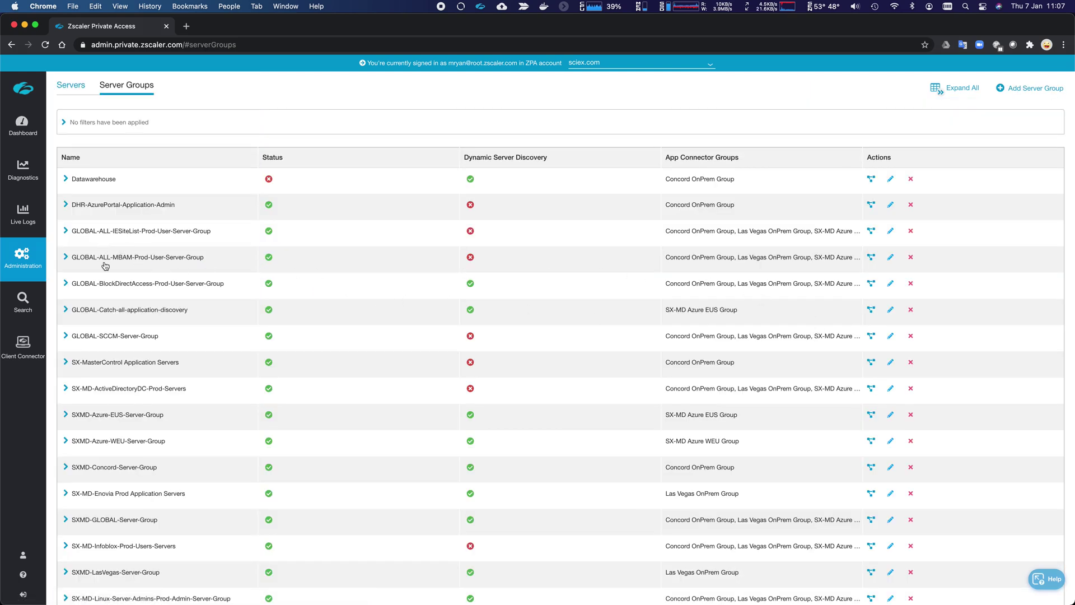
Expand SX-MD-ActiveDirectoryDC-Prod-Servers in Server Groups, review its settings, and close without saving
{"action": "left_click", "coordinate": [122, 396]}
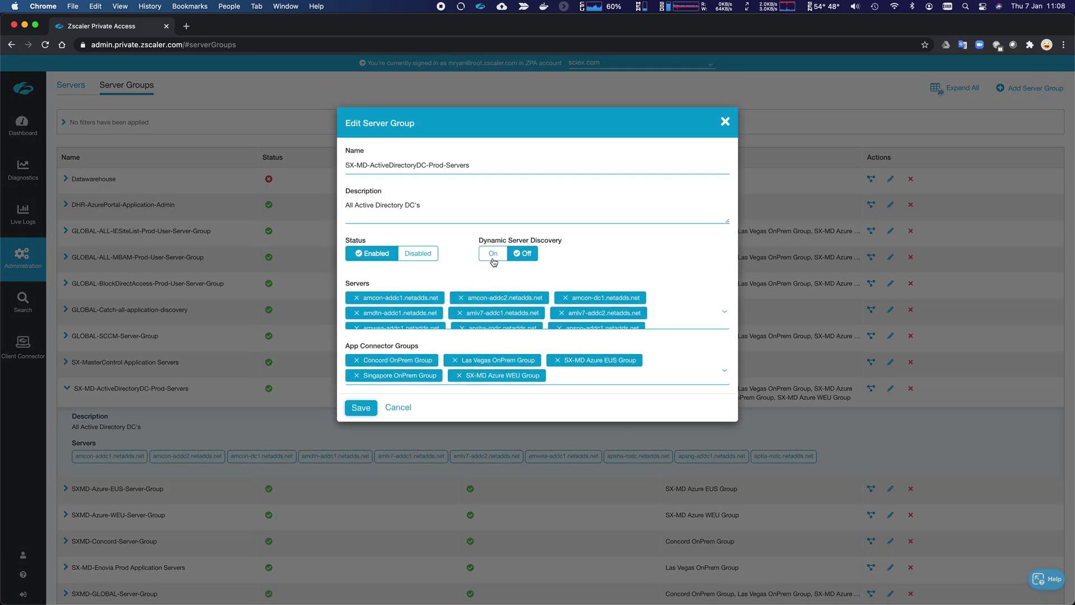
{"action": "left_click", "coordinate": [411, 410]}
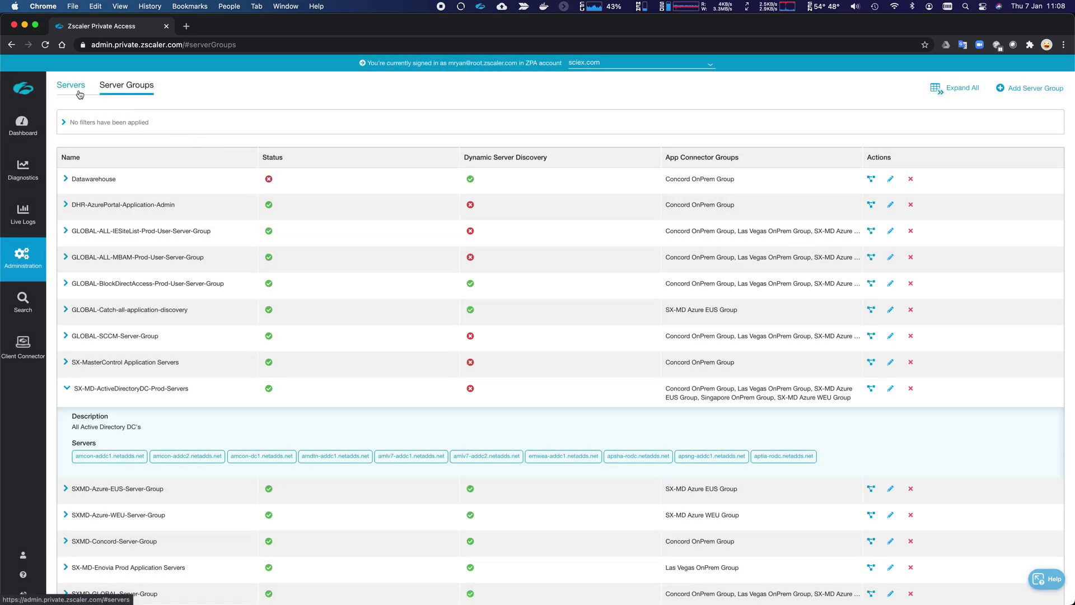
Switch to the Servers list and move to page 2 of 2
{"action": "left_click", "coordinate": [79, 94]}
{"action": "scroll", "coordinate": [348, 353], "scroll_direction": "down", "scroll_amount": 5}
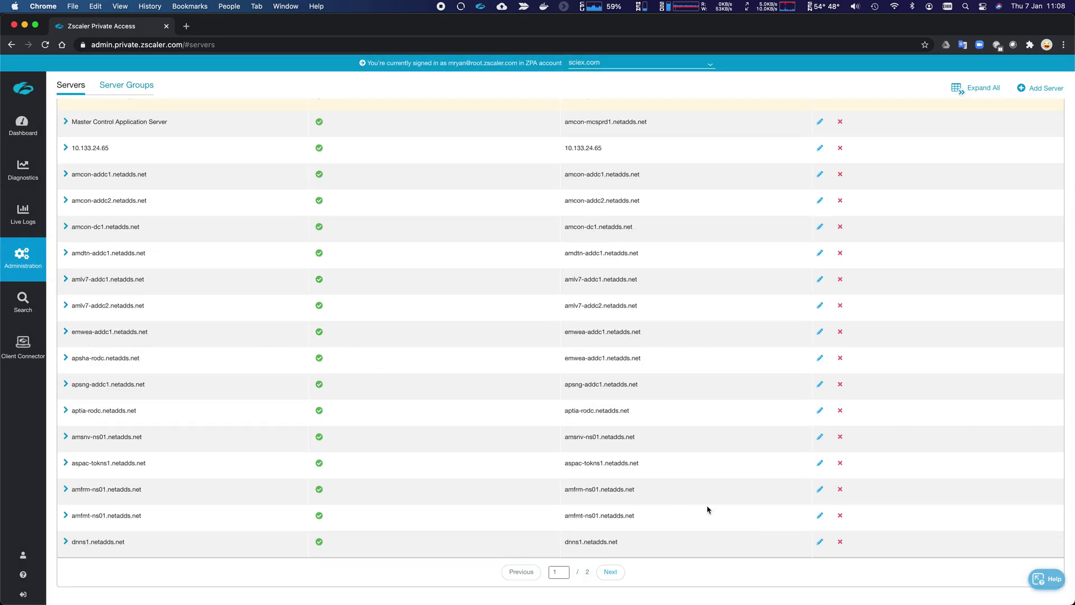
{"action": "left_click", "coordinate": [610, 572]}
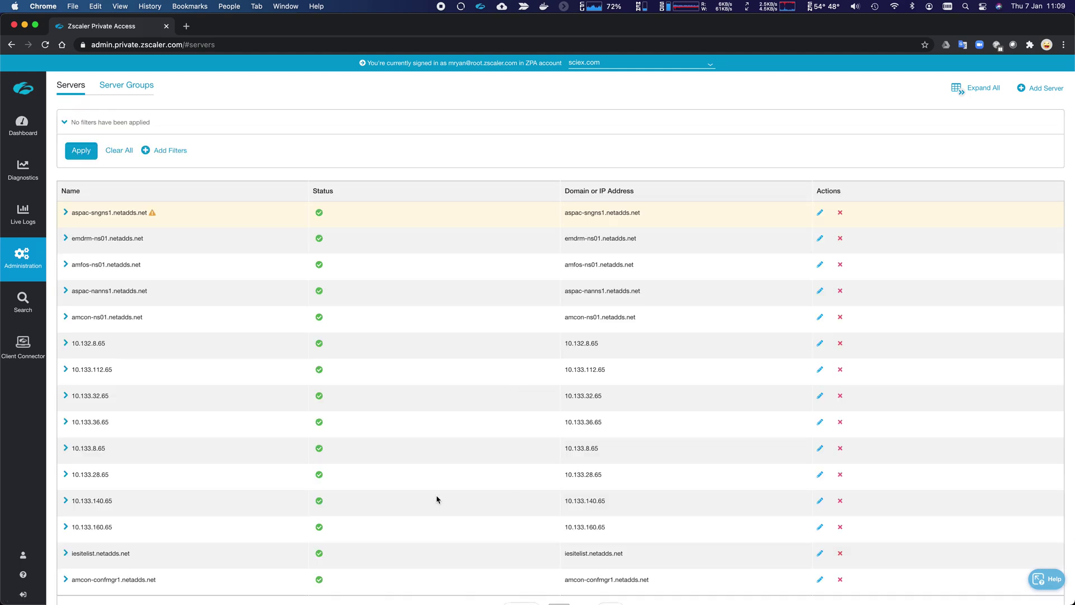
{"action": "scroll", "coordinate": [438, 499], "scroll_direction": "down", "scroll_amount": 2}
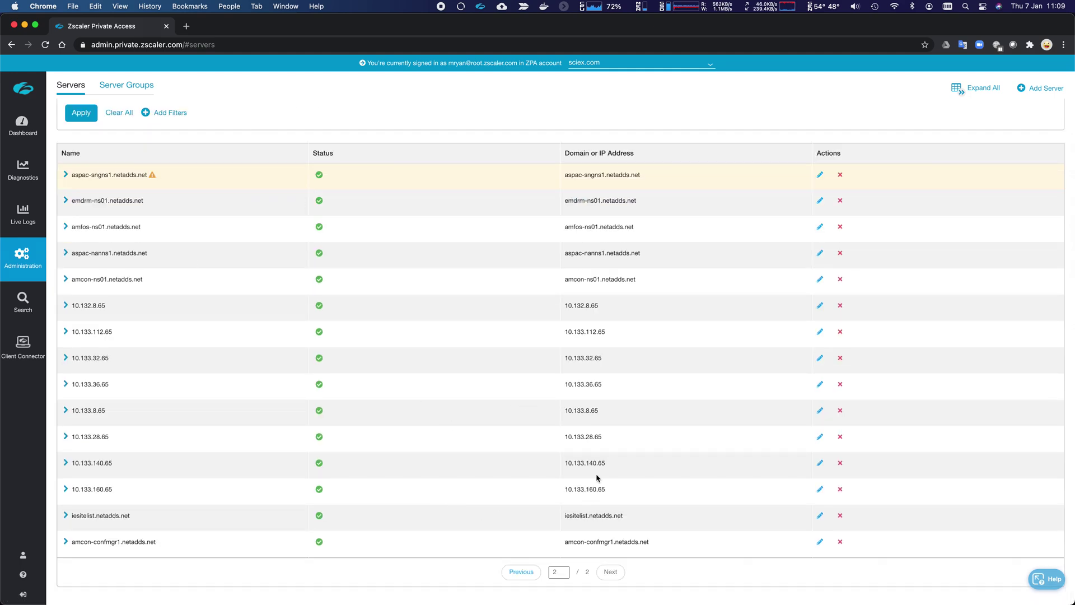